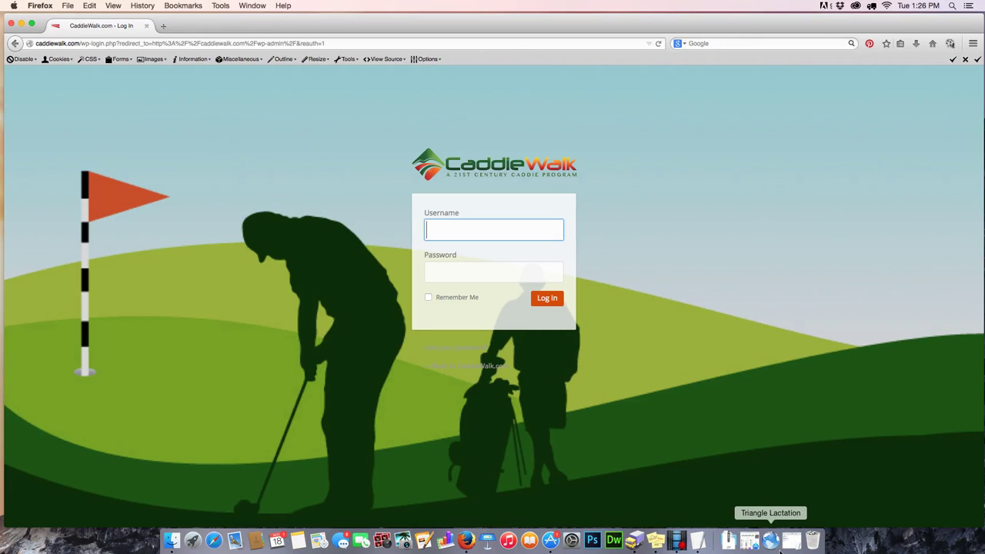
- Copy the admin username and password from the saved CaddieWalk login notes
left_click(698, 547)
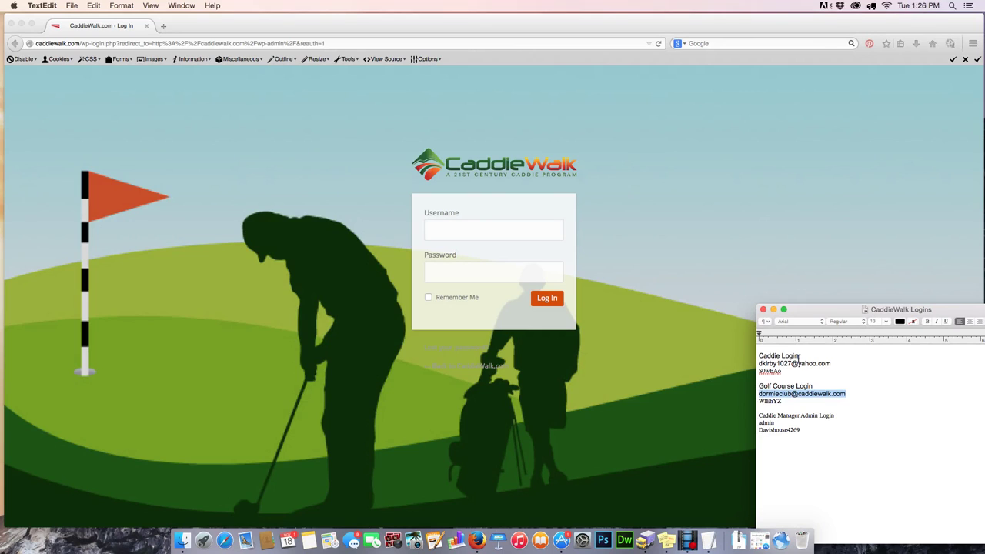
left_click(793, 427)
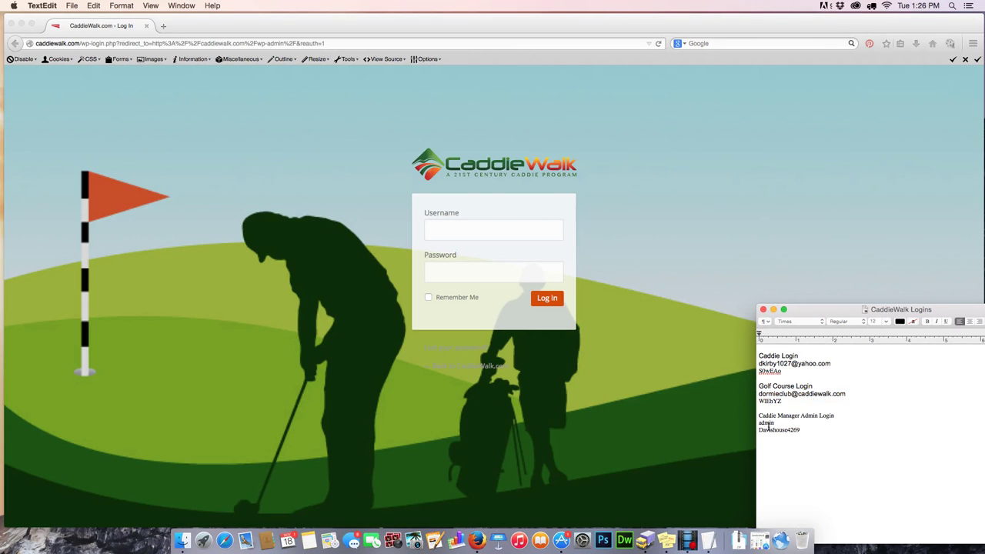
double_click(769, 422)
left_click_drag(802, 430, 749, 429)
- Log in as admin and open the Caddie Management users list
left_click(506, 233)
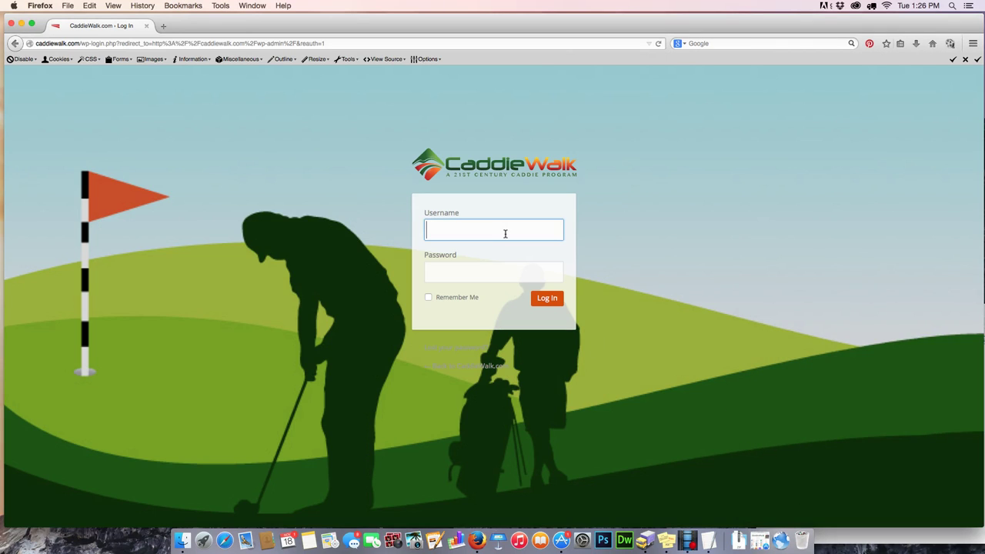
type("admin")
key("Tab")
key("super+v")
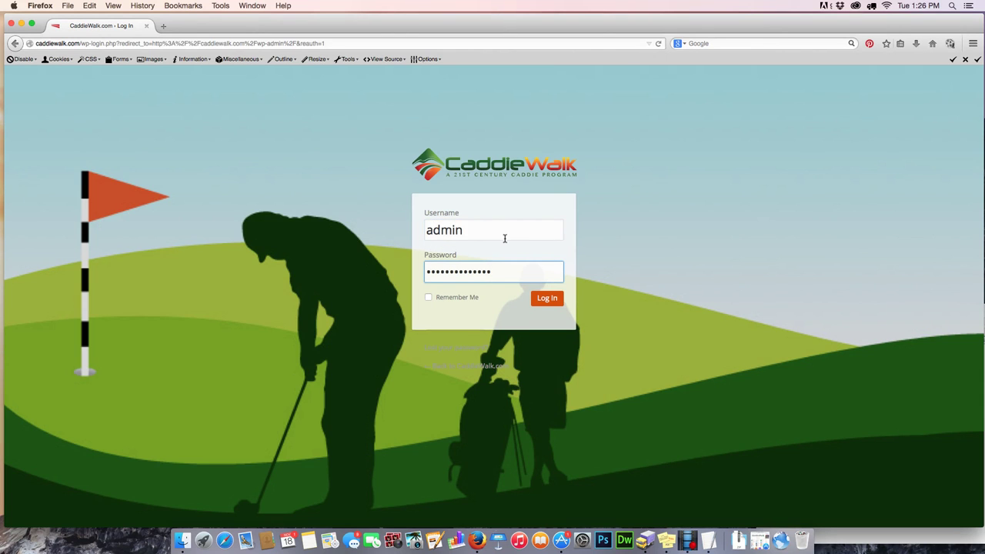
left_click(539, 299)
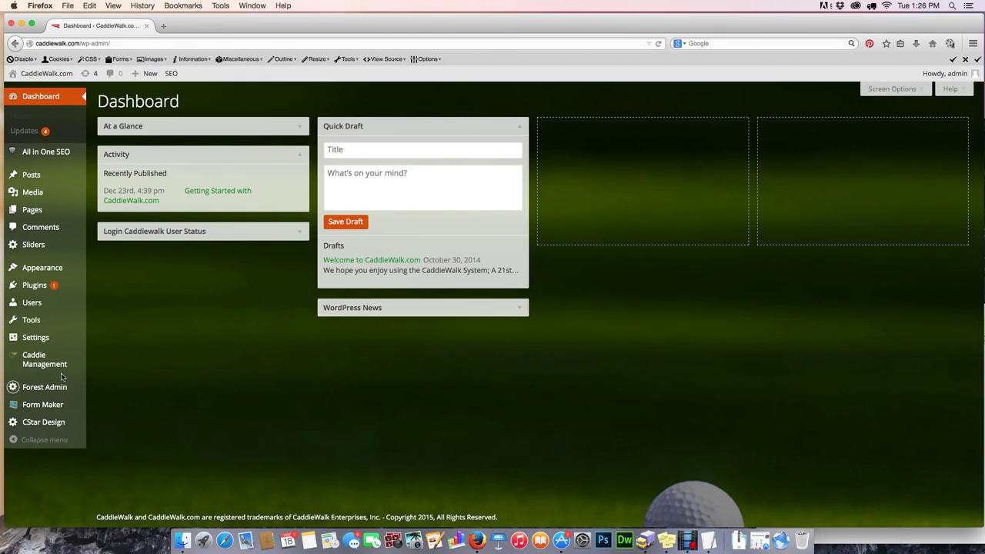
mouse_move(51, 366)
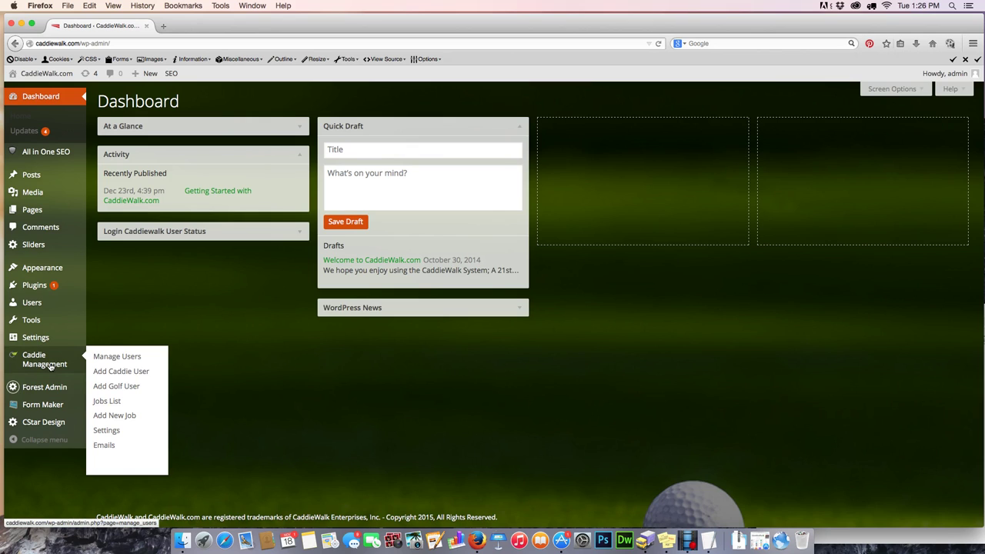
left_click(51, 366)
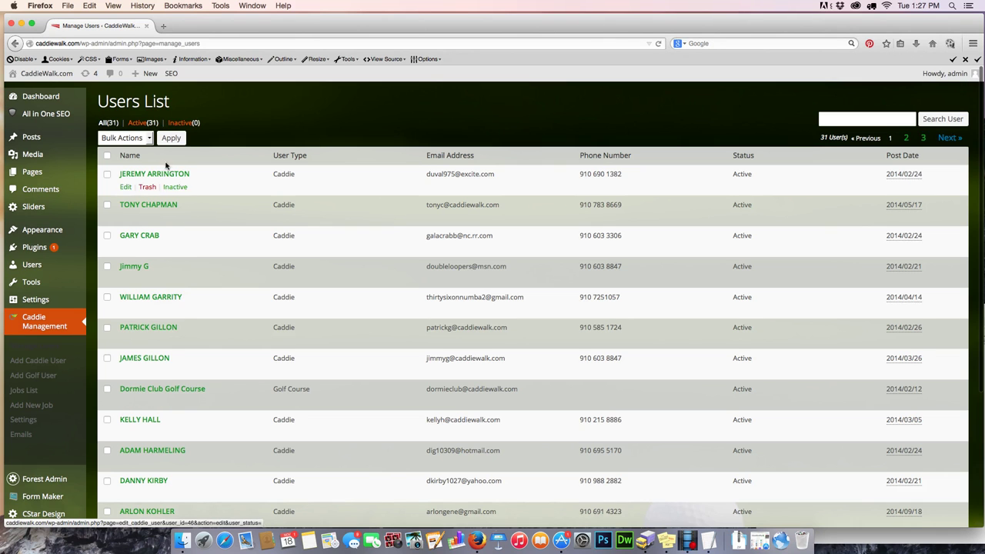
- Start a new job with the customer's first and last name and date November 28, 2014
left_click(36, 408)
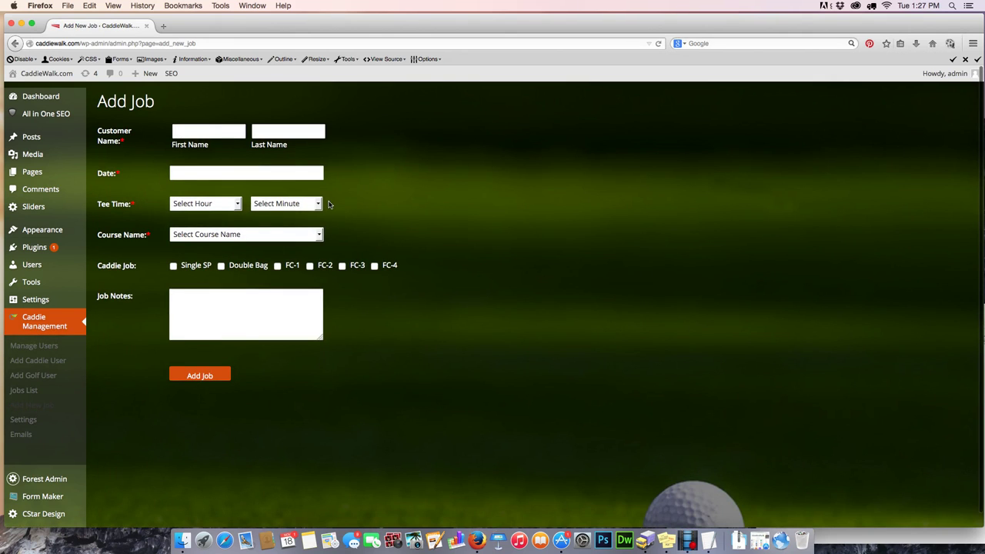
left_click(212, 128)
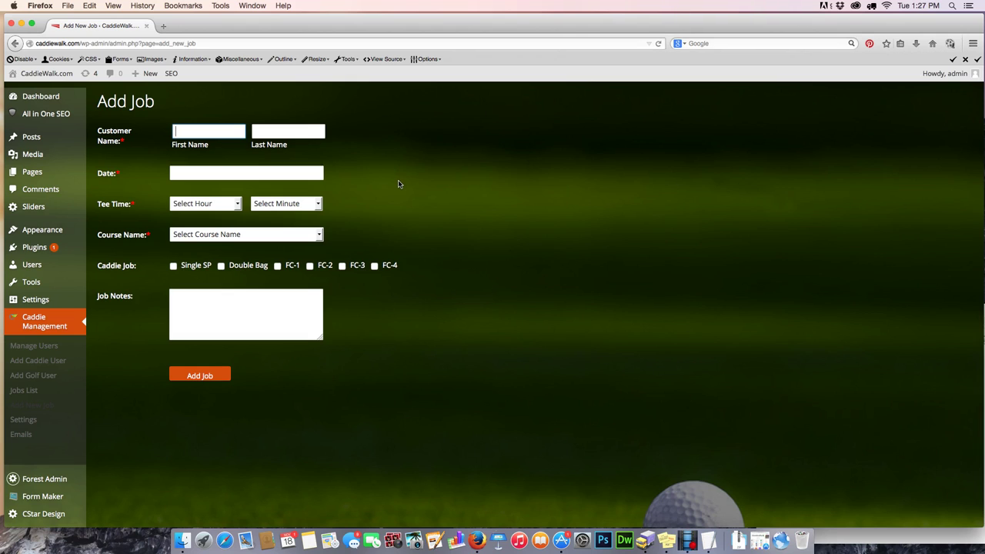
type("Dormie")
key("Tab")
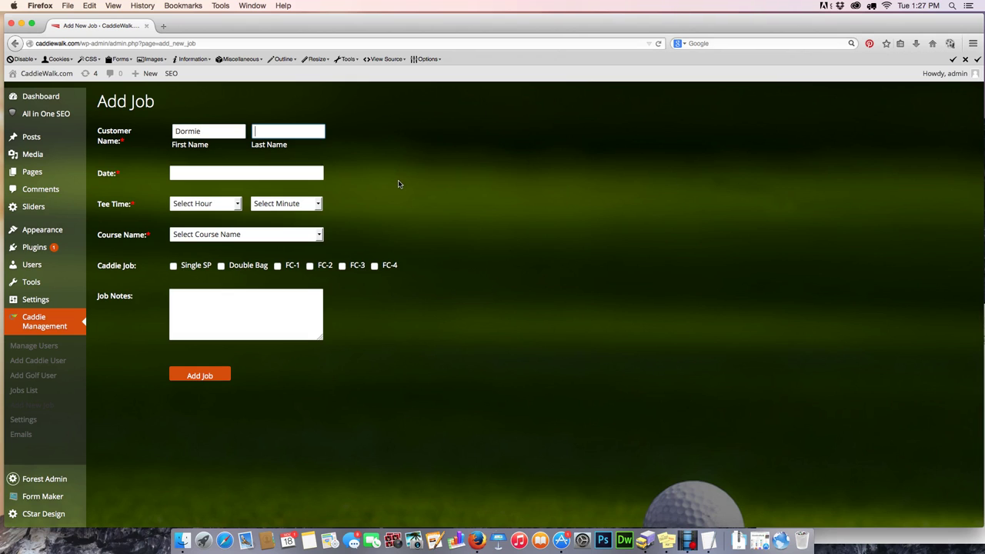
type("Smith")
key("Tab")
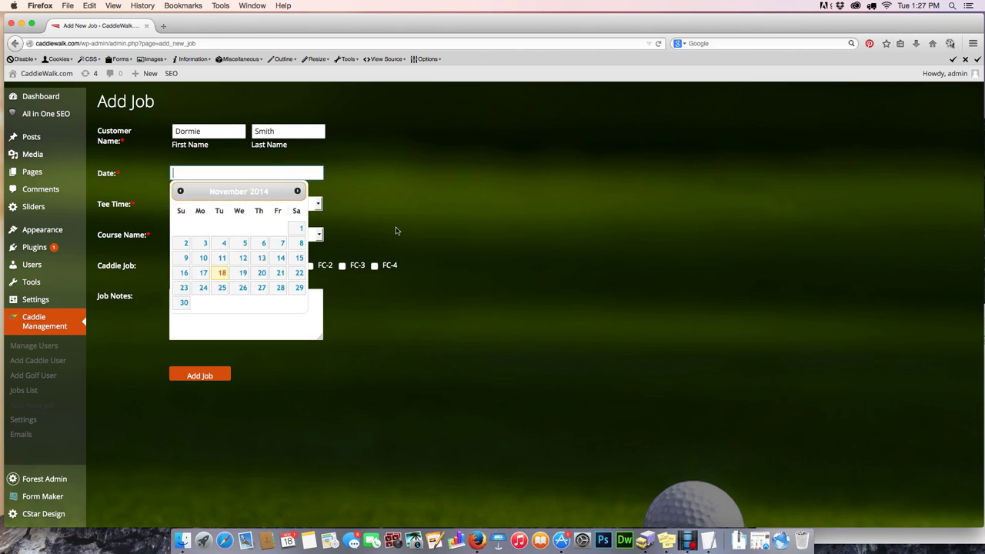
left_click(280, 288)
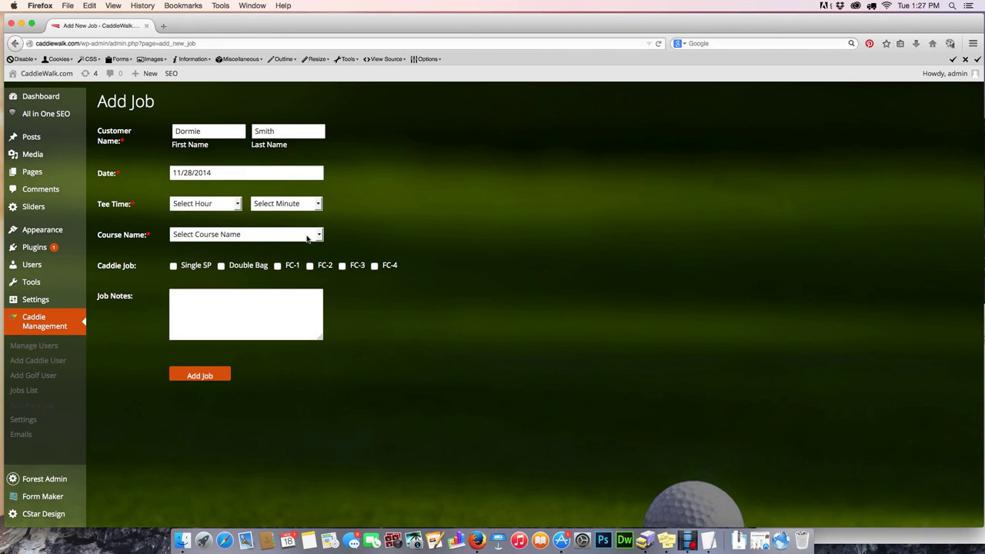
- Set tee time 08:45, course Dormie Club, and job type Single SP
left_click(223, 204)
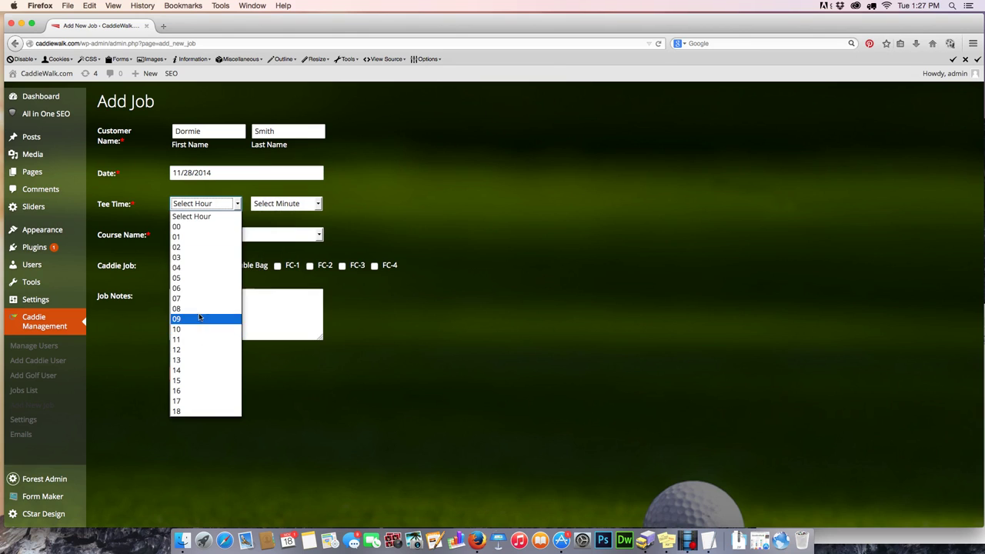
left_click(198, 309)
left_click(300, 203)
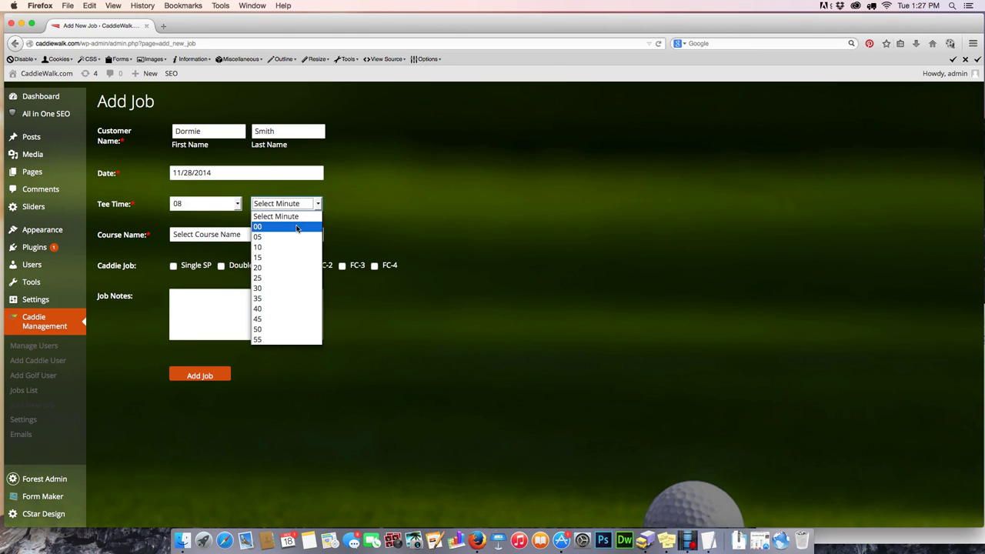
left_click(302, 319)
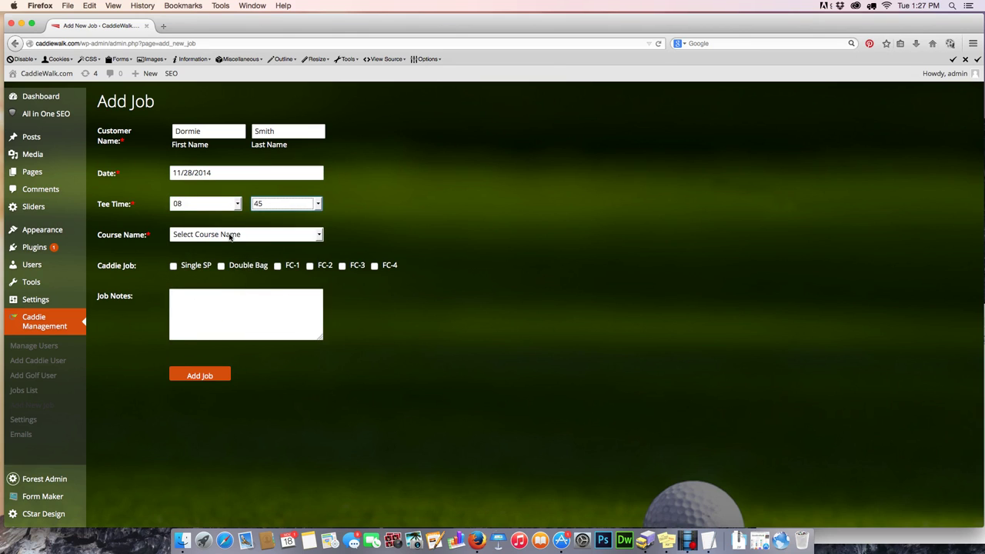
left_click(231, 234)
left_click(230, 258)
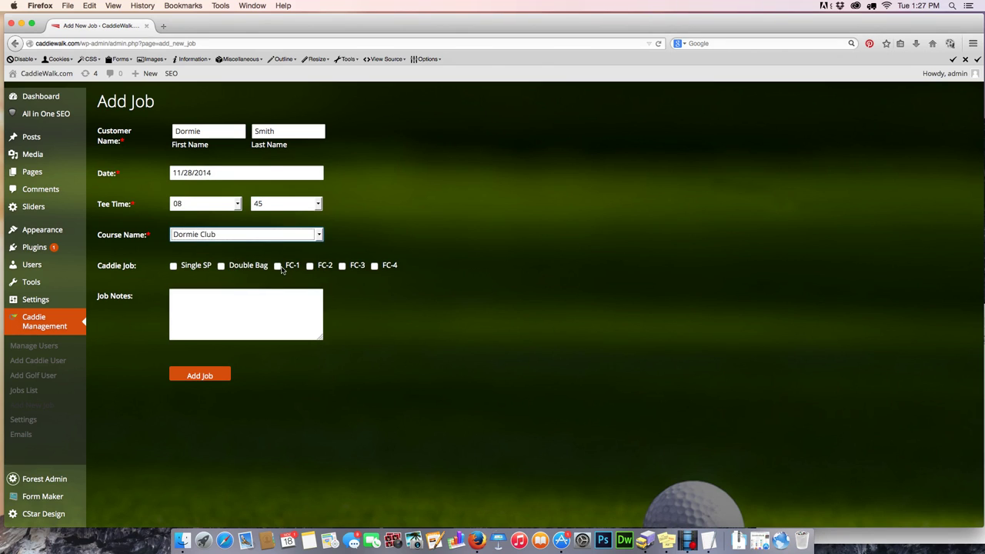
left_click(174, 265)
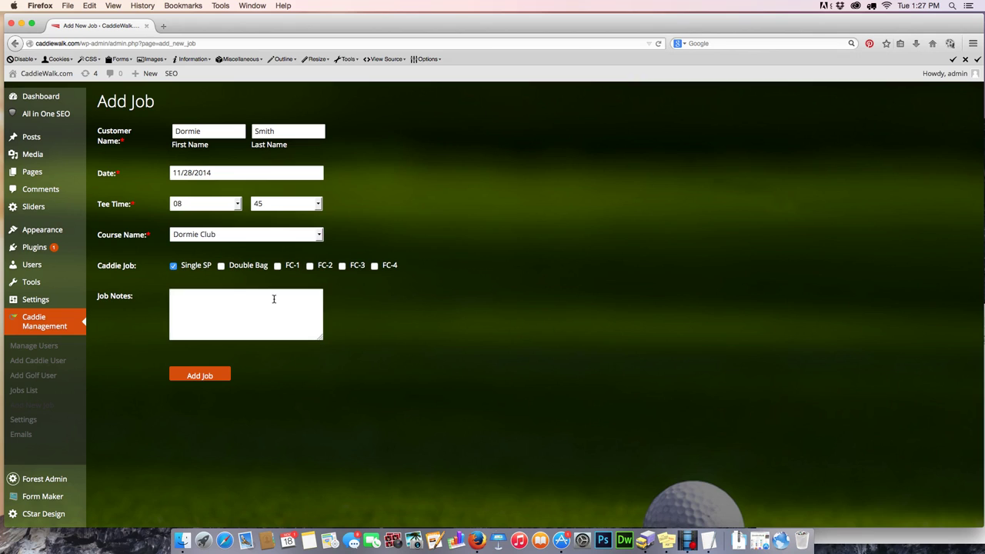
- Write the job notes 'four players requesting single bag caddies.'
left_click(273, 299)
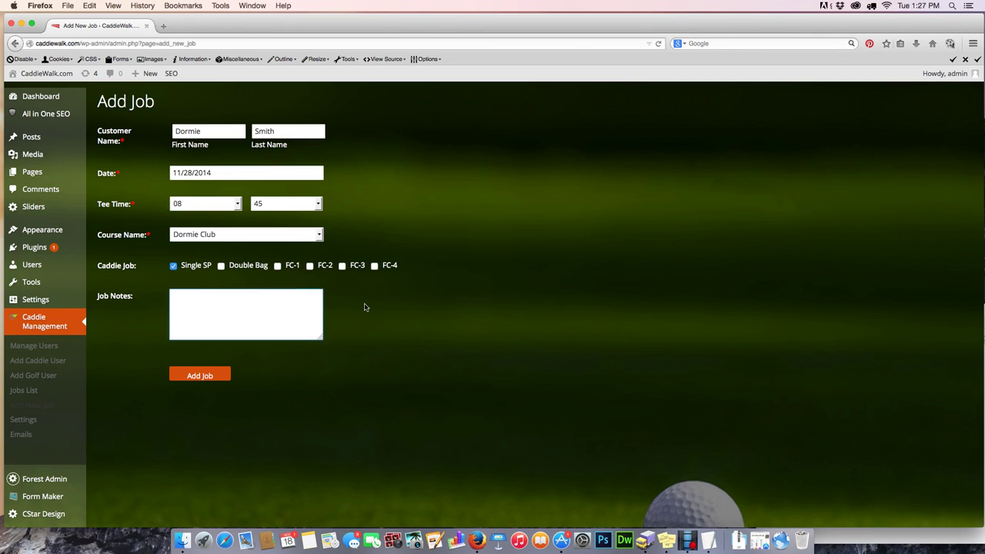
type("four players requesting single bag caddie")
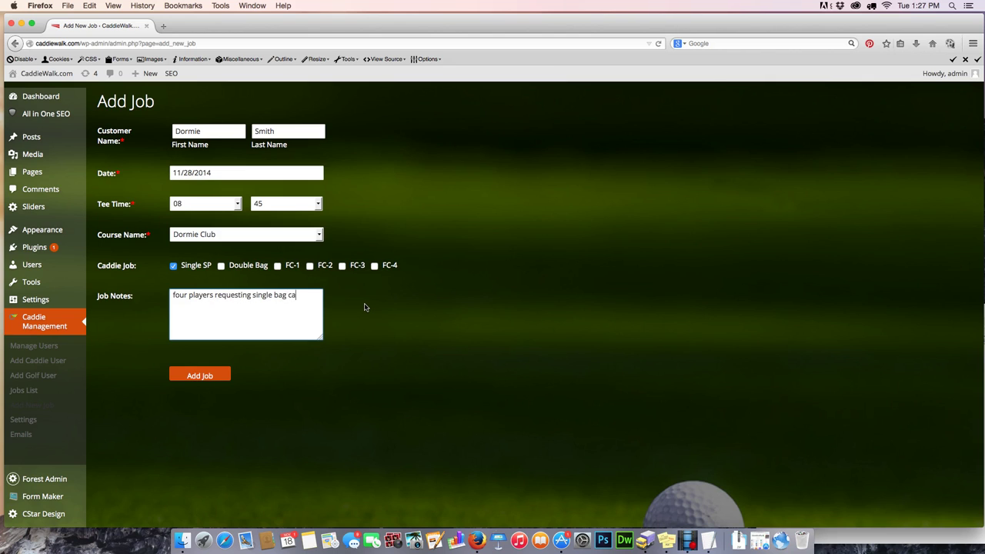
type("s.")
- Save the Dormie Club job, review it in Edit Job, and return to the Jobs List
left_click(204, 377)
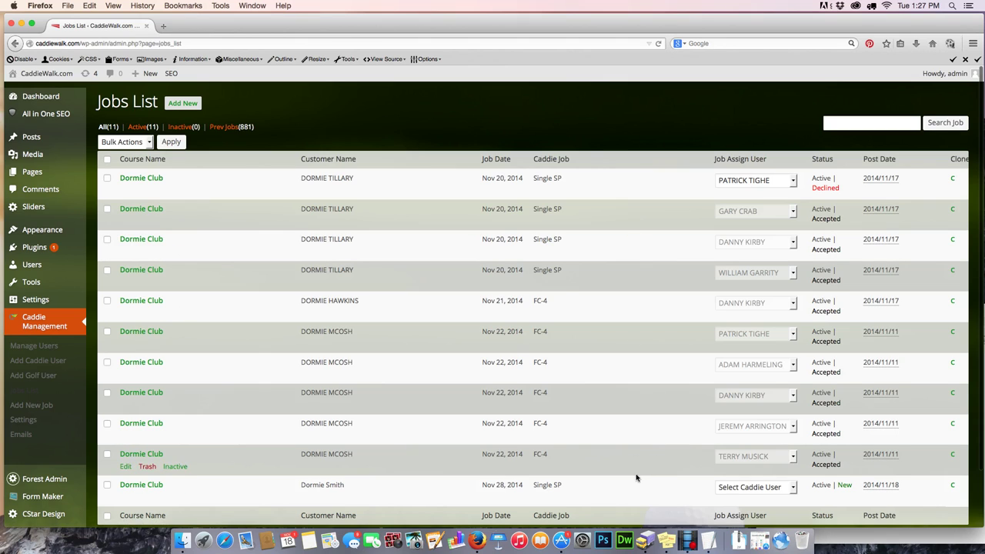
left_click(144, 486)
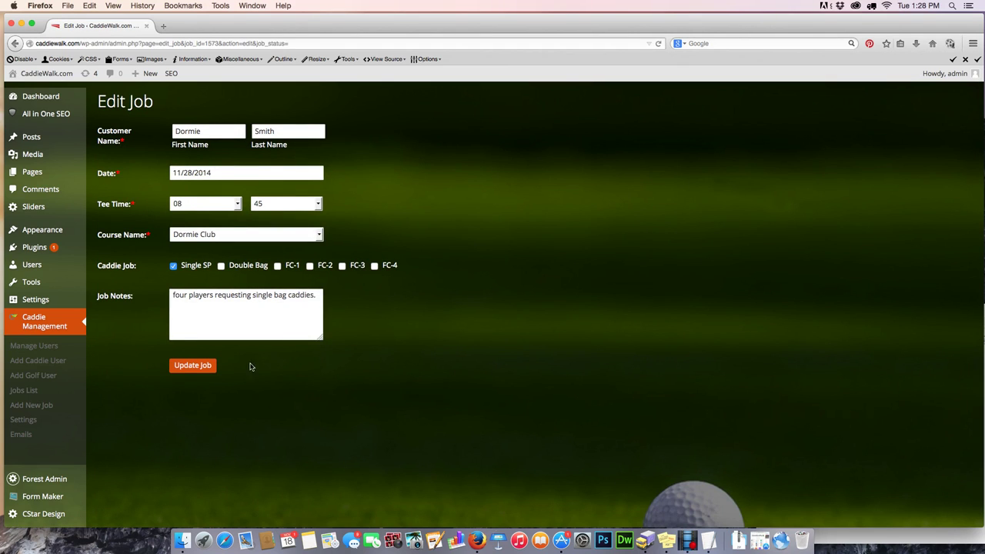
left_click(23, 391)
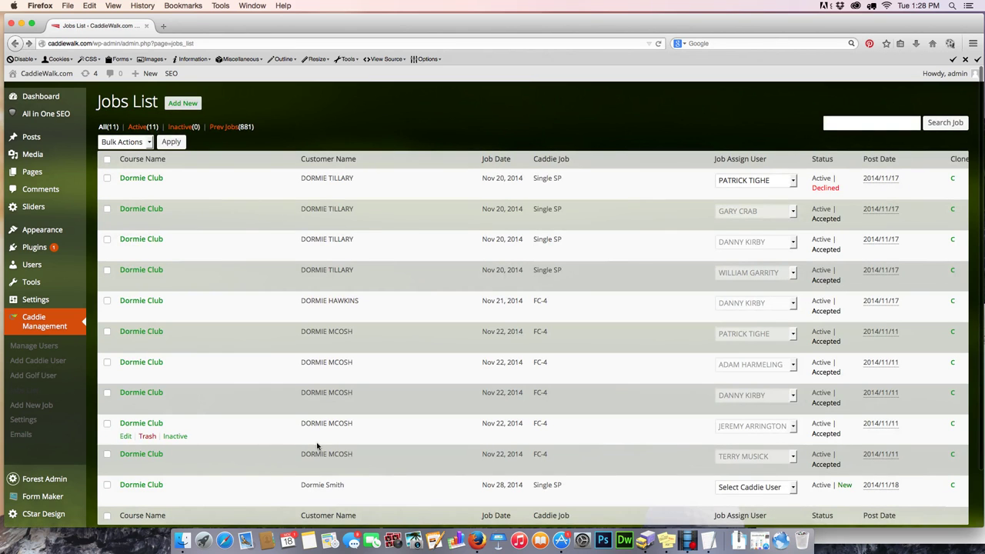
- Assign a caddie to the Nov 28, 2014 Single SP job from its Job Assign User dropdown
left_click(755, 488)
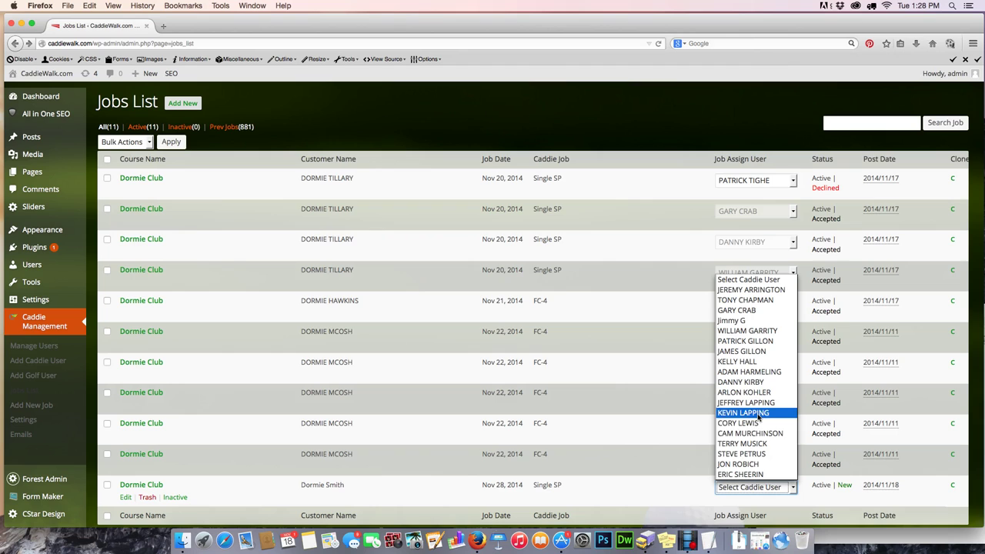
left_click(759, 412)
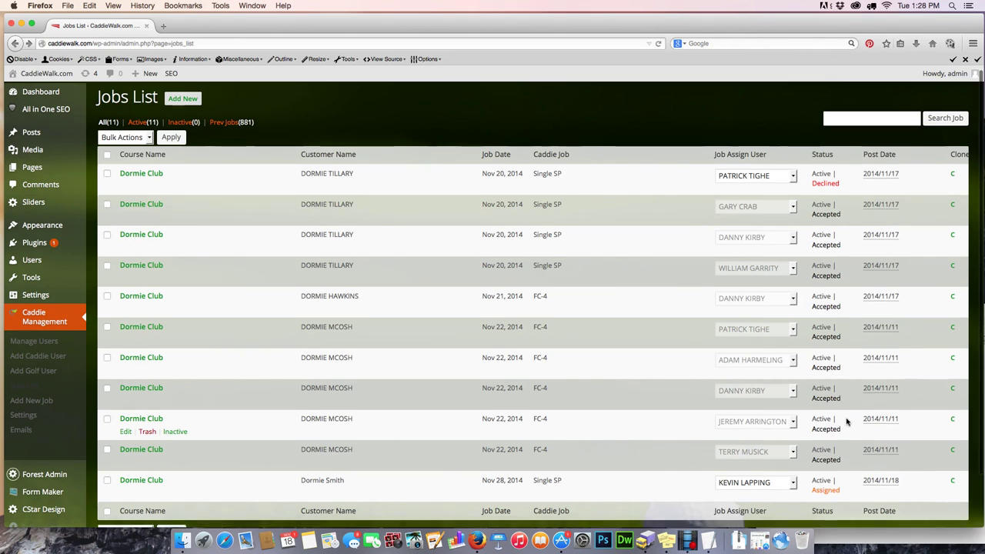
- Scroll through the Jobs List to check the new Nov 28 job among the Dormie Club jobs
scroll(847, 421, "down", 2)
scroll(846, 421, "up", 2)
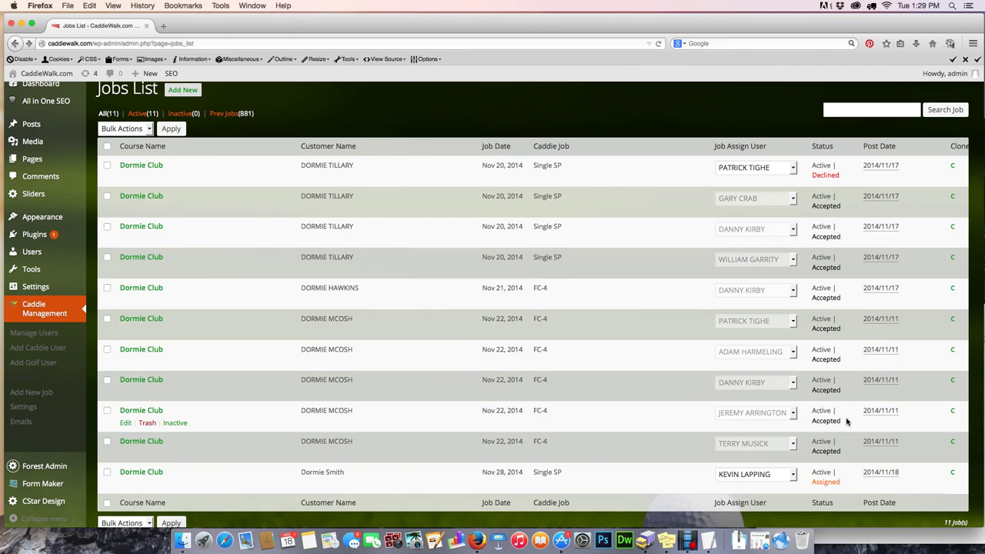
scroll(847, 421, "down", 1)
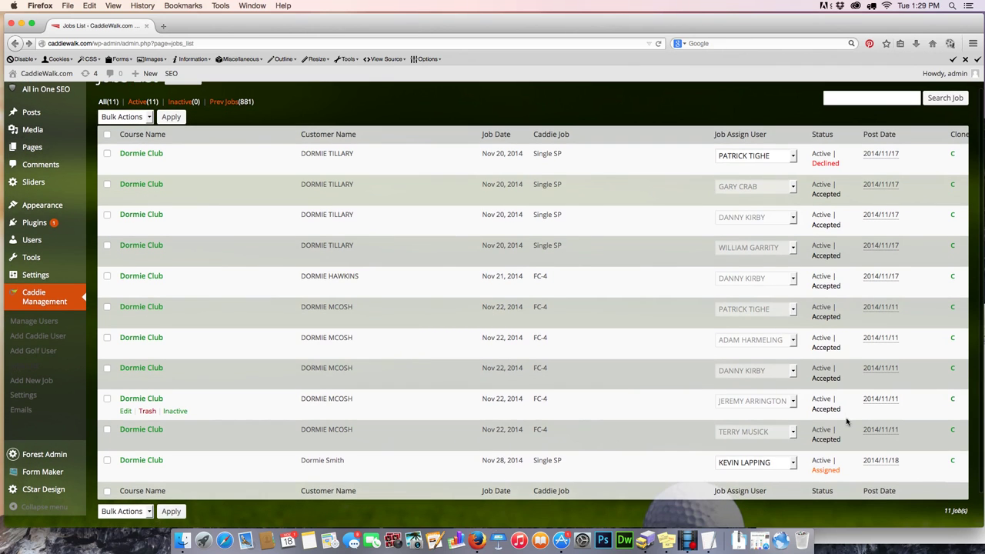
scroll(847, 421, "up", 1)
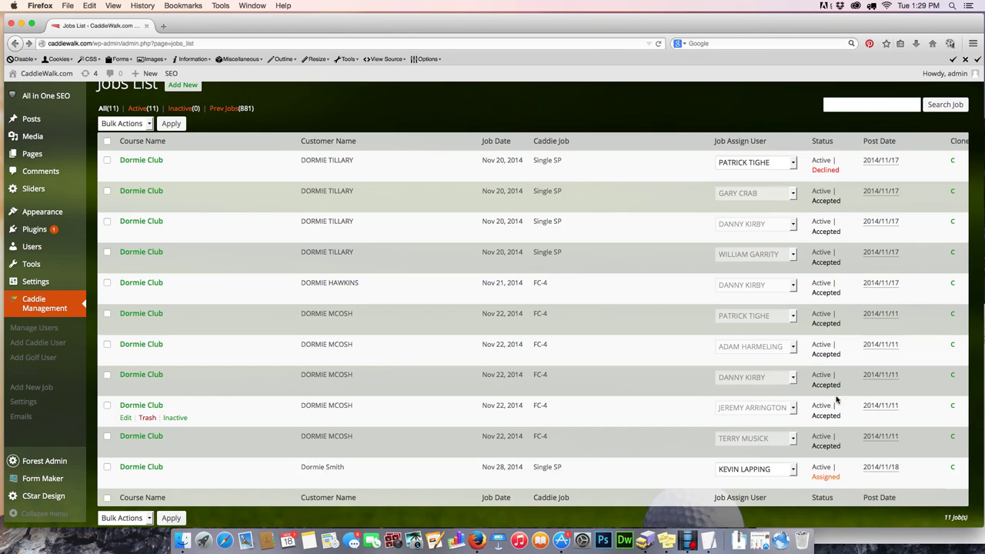
scroll(732, 167, "up", 1)
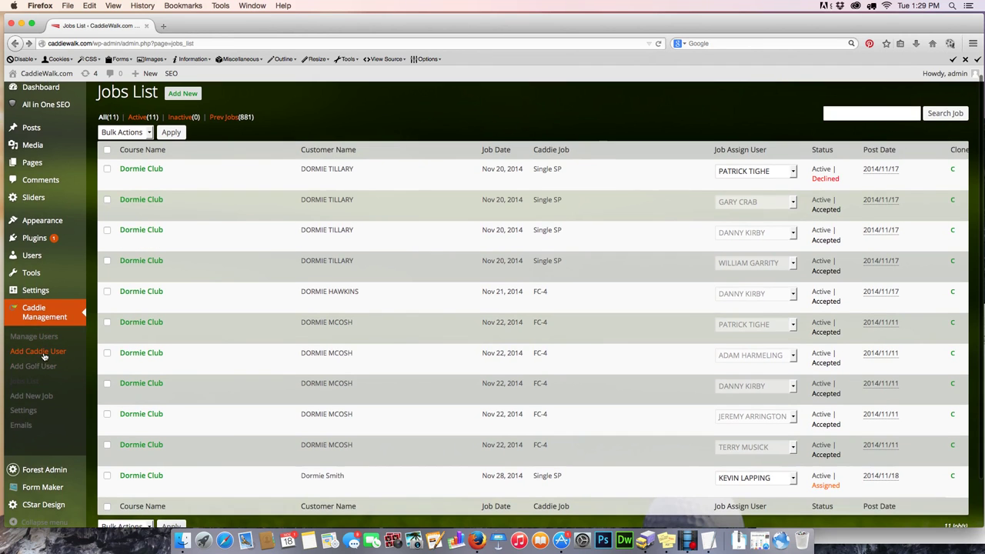
- On the Add Caddie User form, enter the test caddie's first name, last name and e-mail
left_click(46, 354)
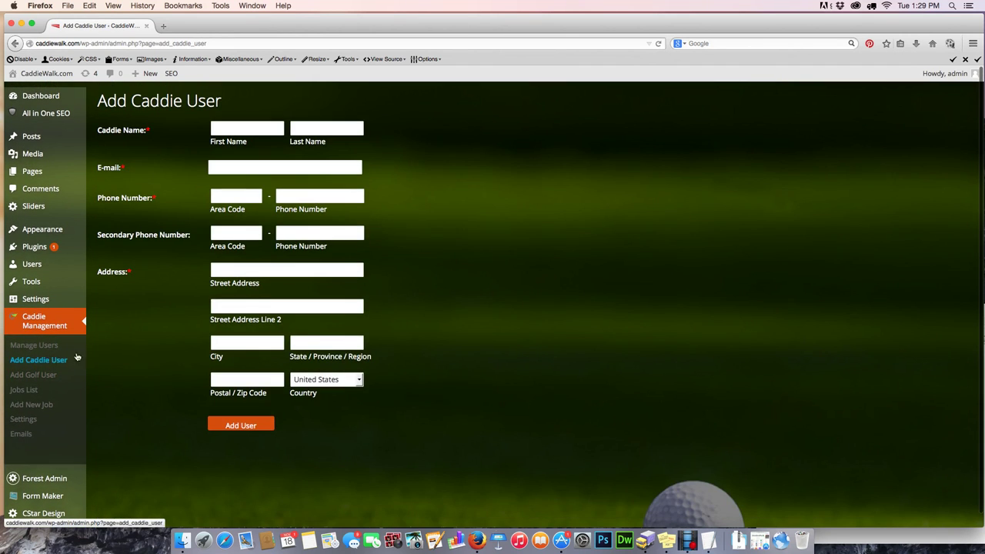
left_click(233, 129)
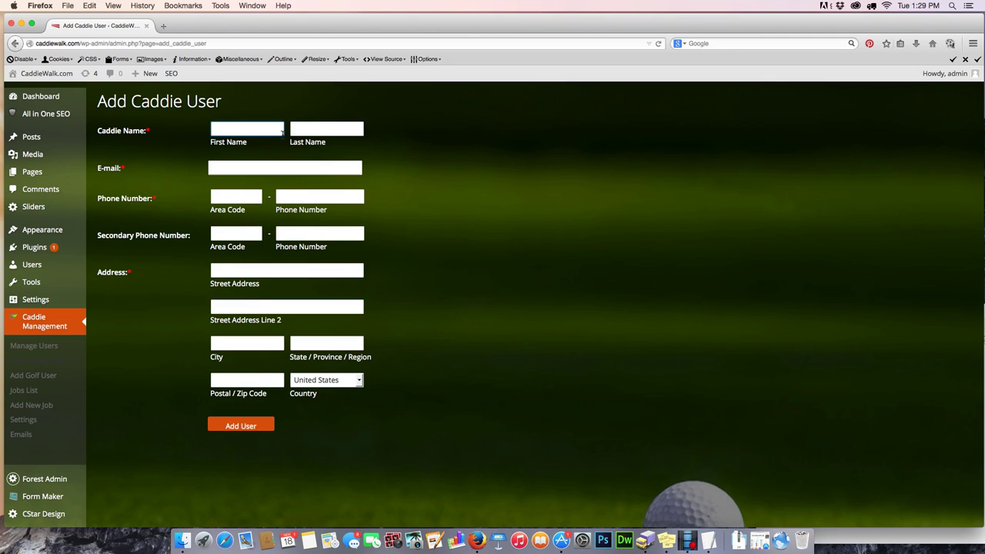
type("Johnny")
key("Tab")
type("Appleseed")
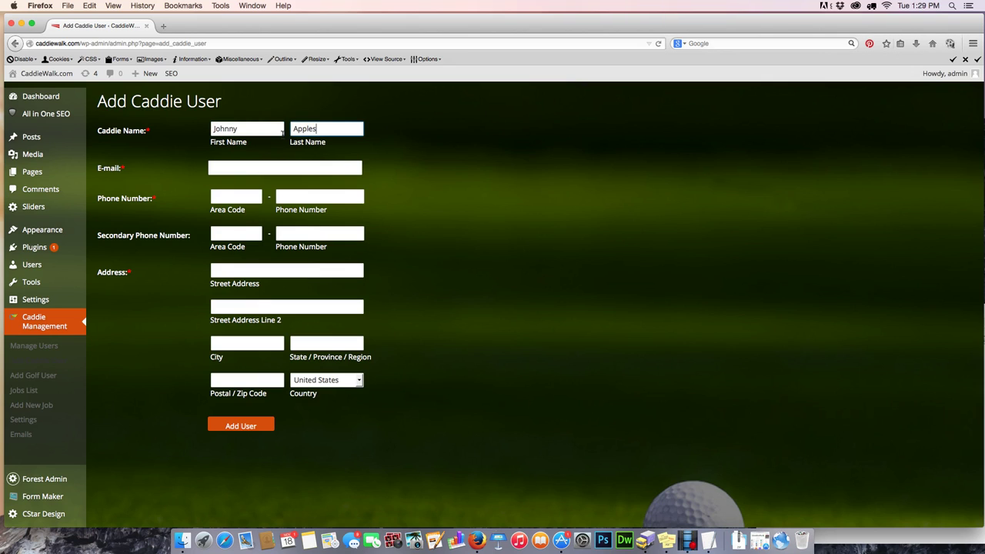
key("Tab")
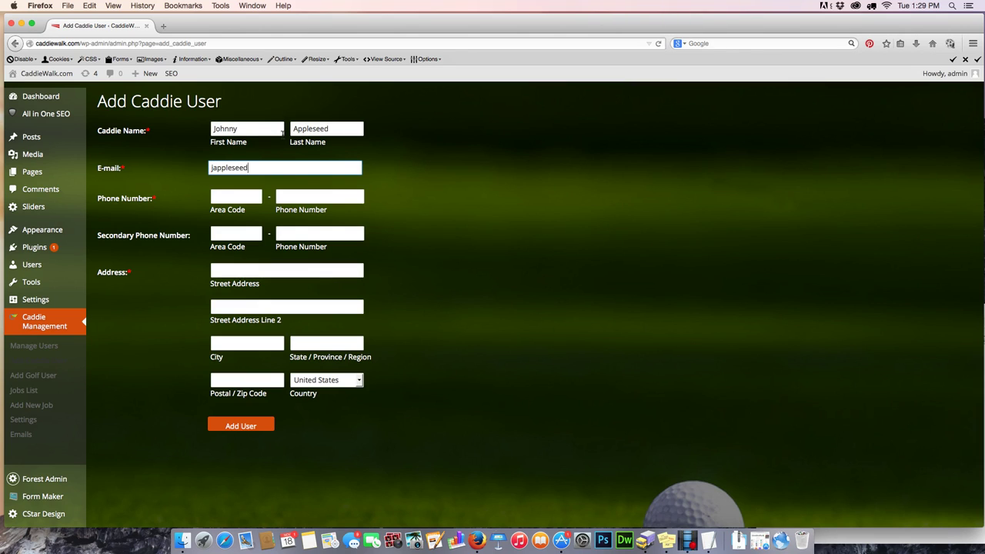
- Enter the caddie's phone area code and main phone number
key("Tab")
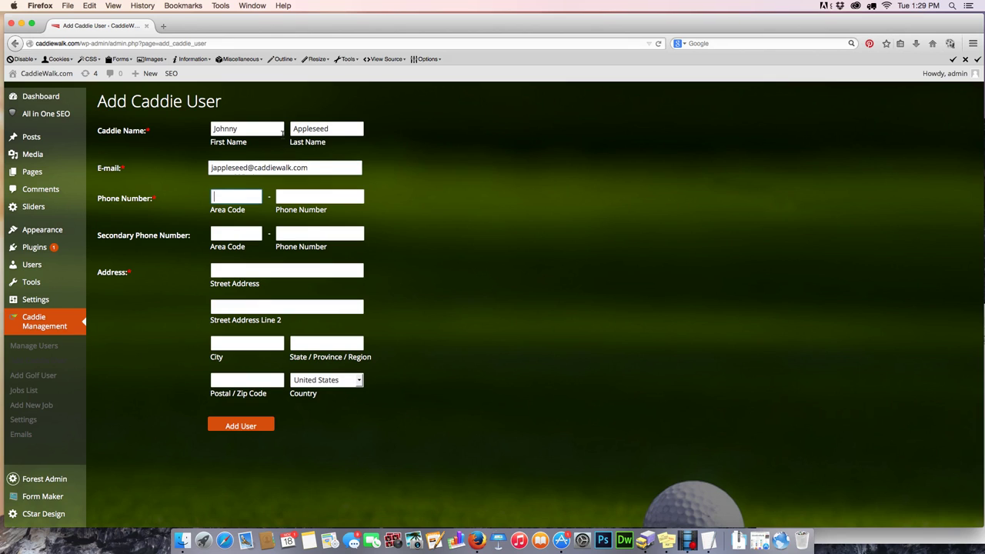
type("919")
key("Tab")
type("2")
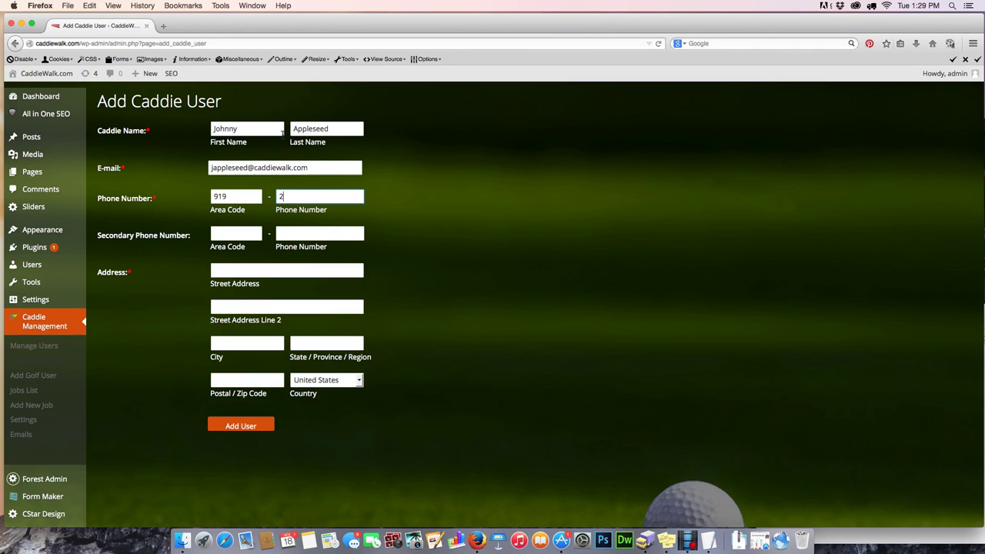
type("22-2222")
key("Tab")
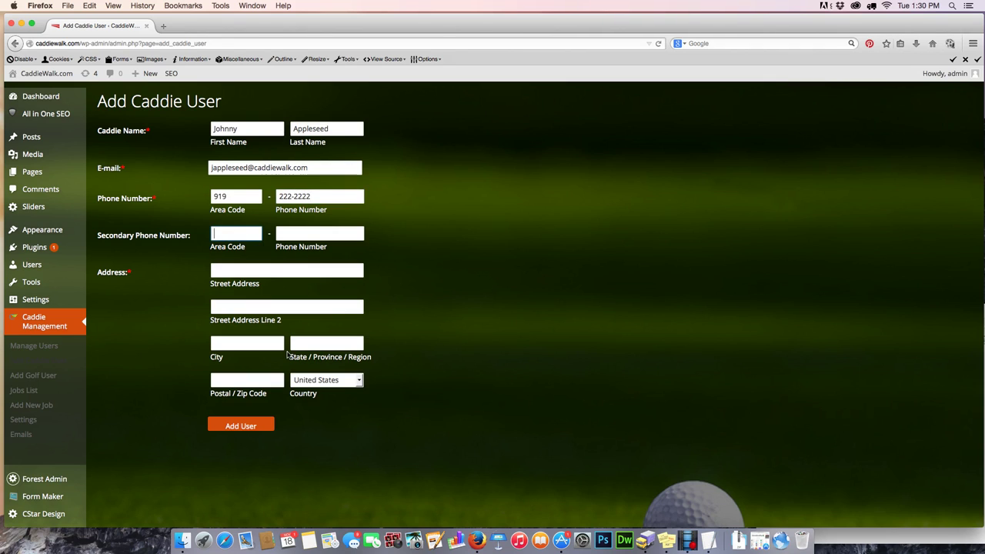
- Fill in the caddie's street address, city, state and zip code
left_click(250, 273)
type("122")
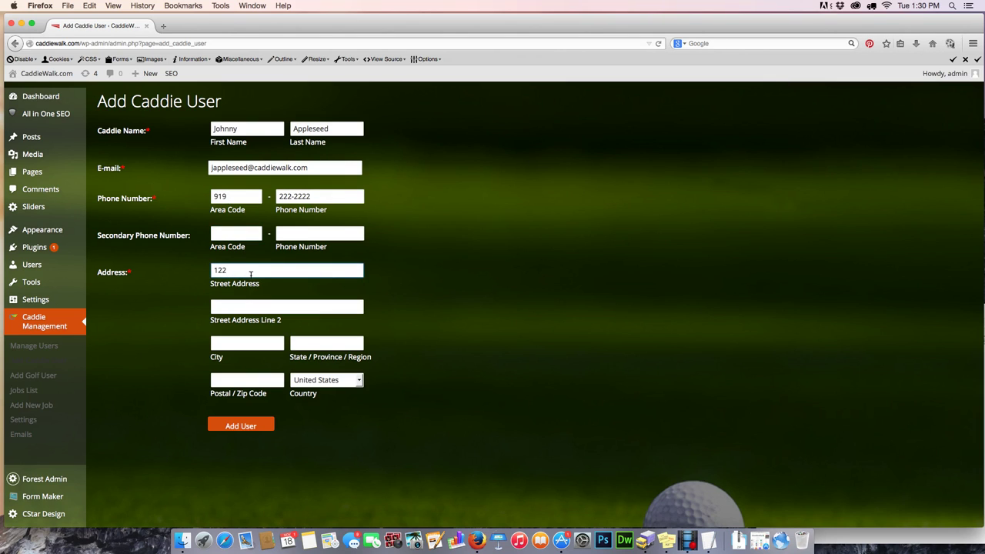
type("6 Somewhere Else Pl.")
key("Tab")
key("Tab")
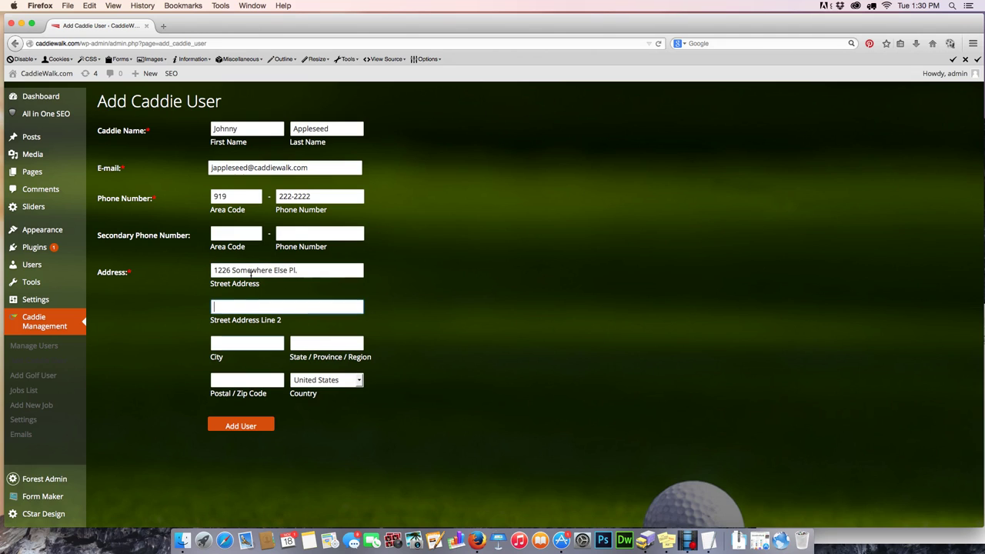
type("Pinehurst")
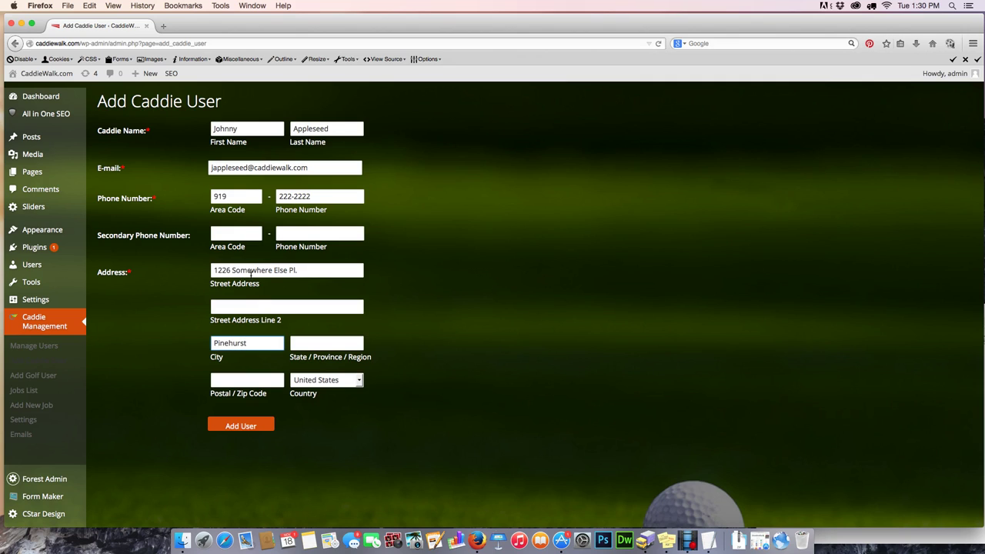
key("Tab")
type("NC")
key("Tab")
type("2")
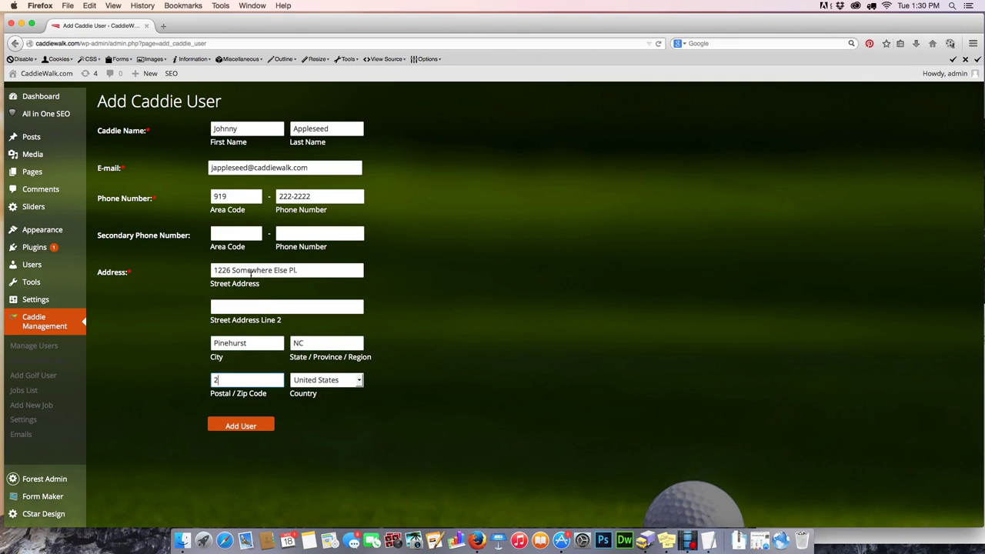
type("8117")
- Add the test caddie user, then trash that user from the Users List and confirm
left_click(256, 428)
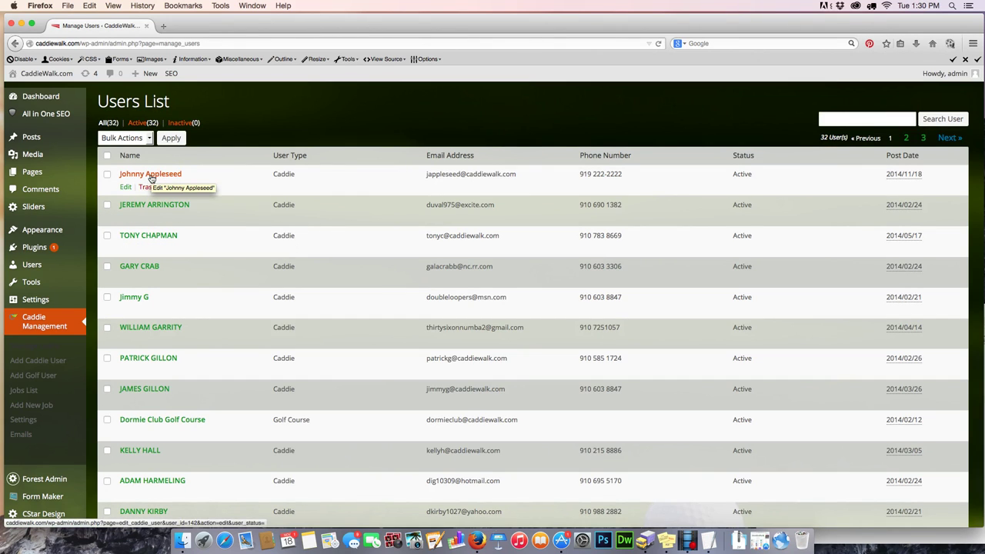
left_click(107, 175)
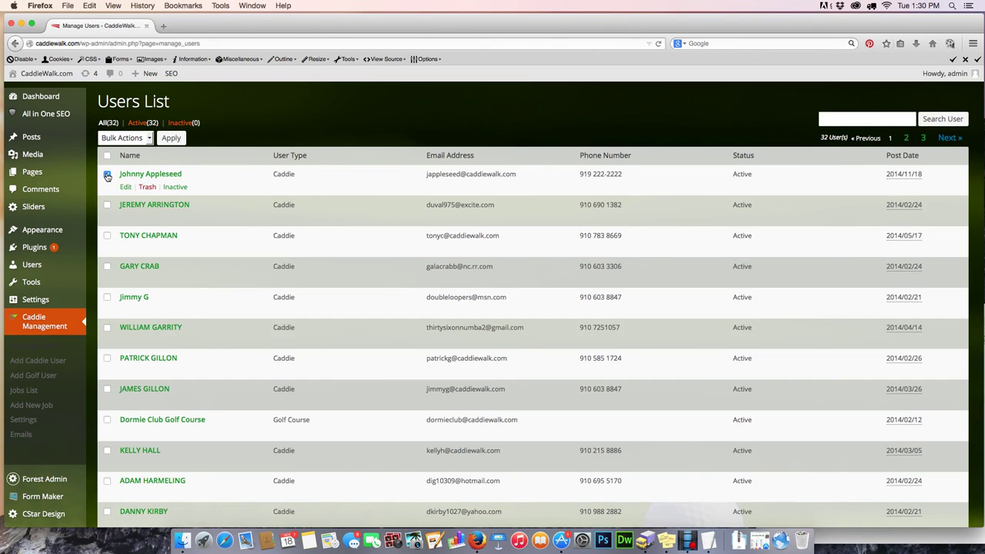
left_click(148, 187)
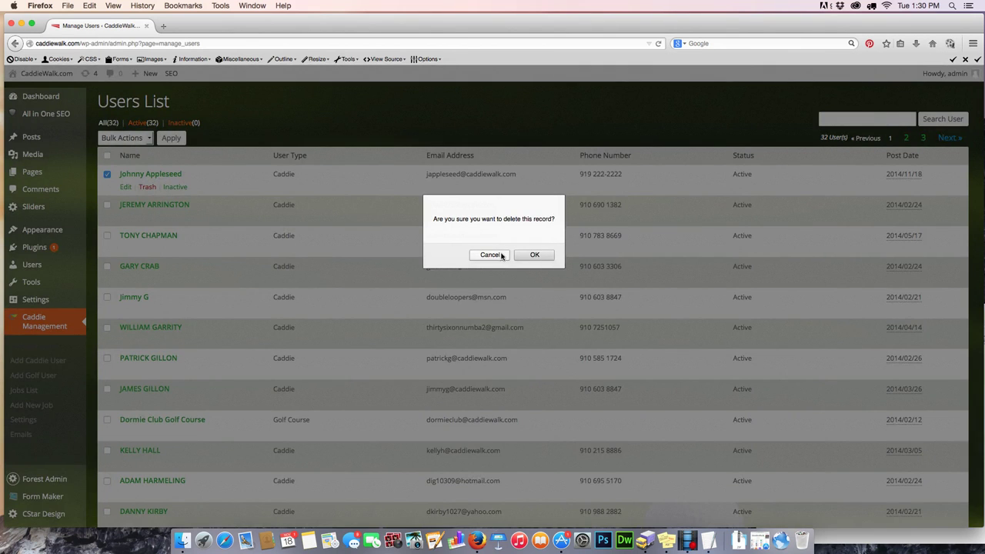
left_click(549, 257)
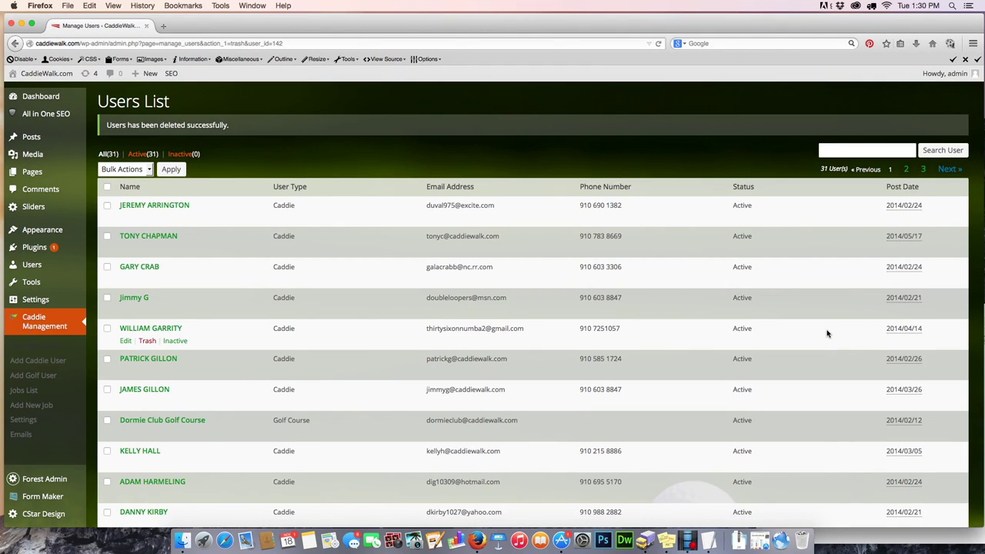
scroll(827, 333, "down", 1)
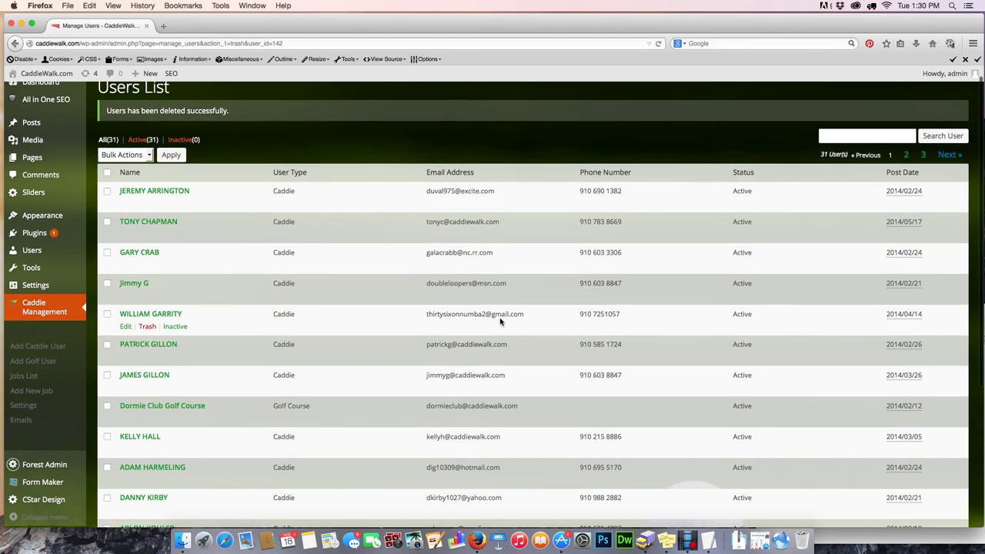